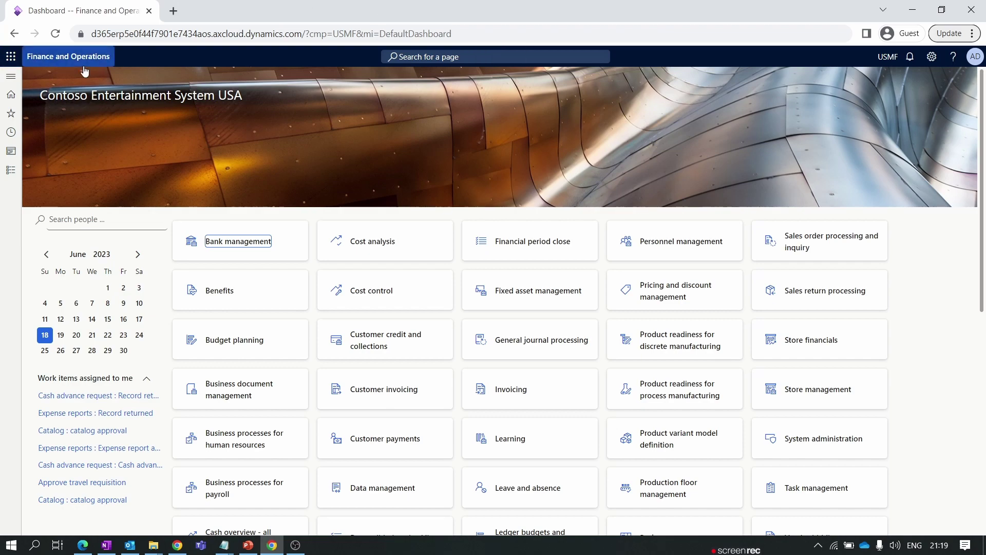
# - Open the inventory Posting setup page under Inventory management > Setup > Posting
pyautogui.click(11, 169)
pyautogui.scroll(-4, 31, 262)
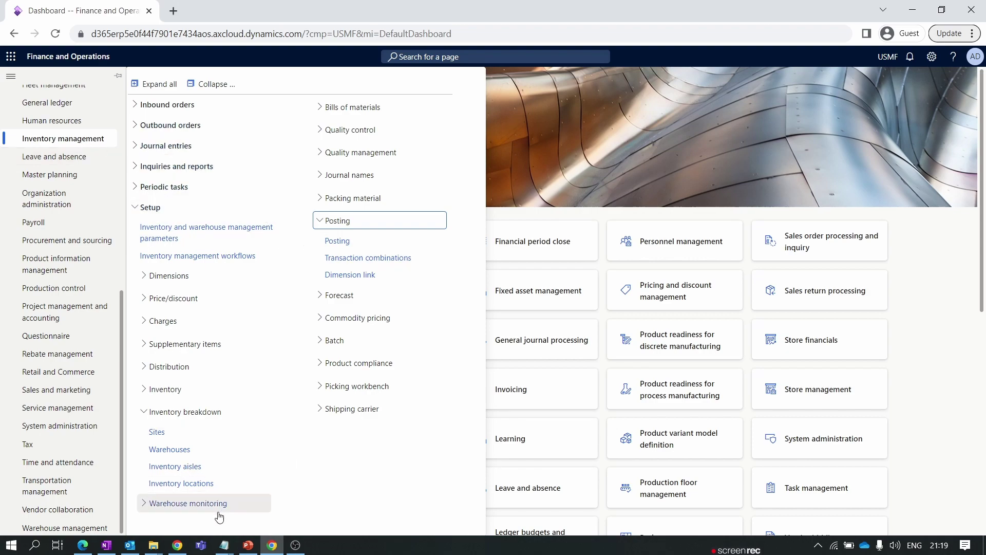
pyautogui.click(331, 241)
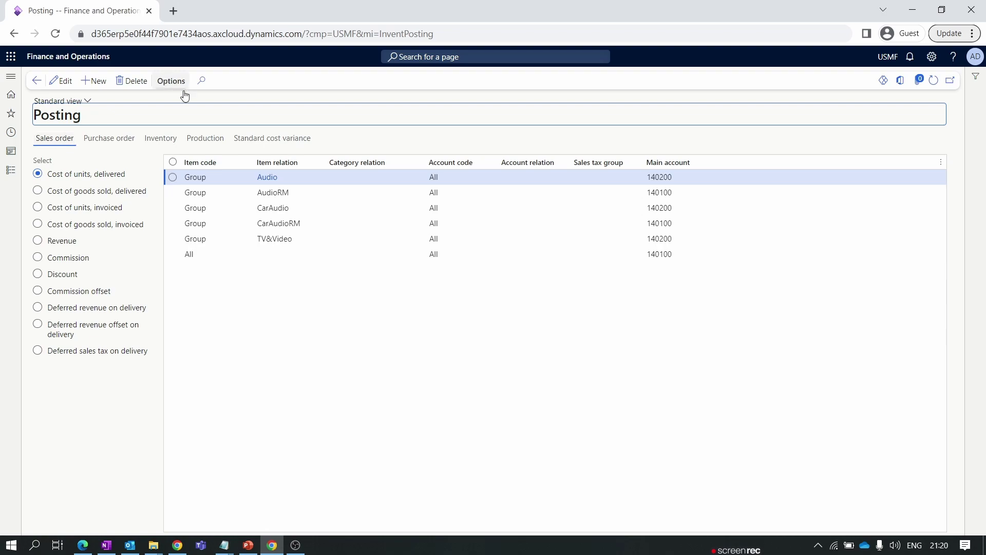
# - Display the Inventory issue posting rules on the Inventory tab, past the Purchase order tab
pyautogui.click(109, 139)
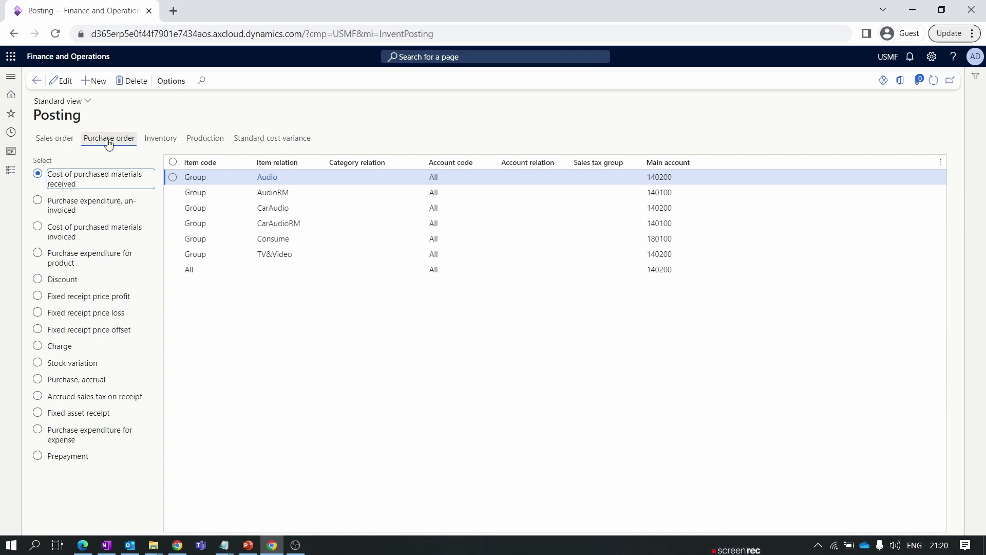
pyautogui.click(162, 142)
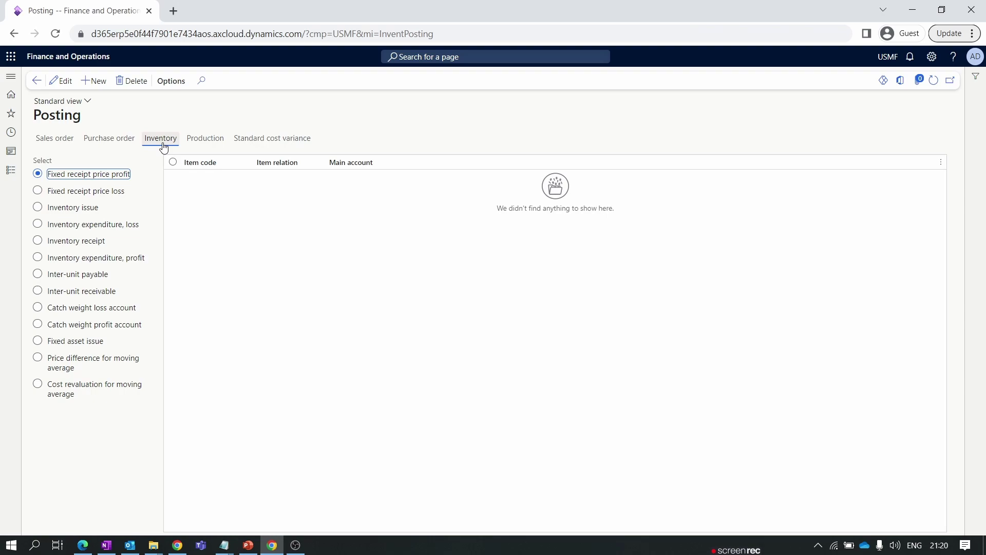
pyautogui.click(78, 209)
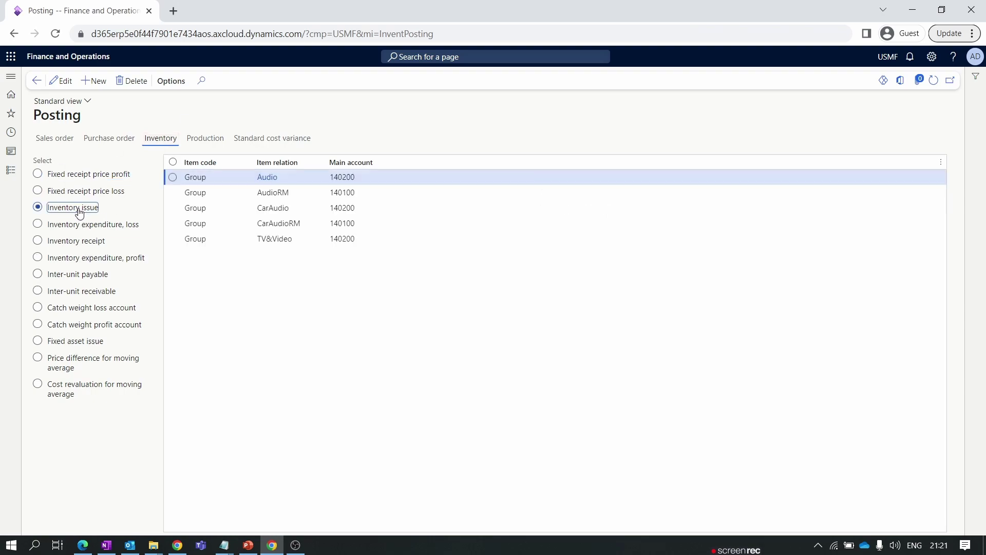
# - Add a new Inventory issue line and try Table, then Group, as its item code
pyautogui.click(91, 82)
pyautogui.click(262, 178)
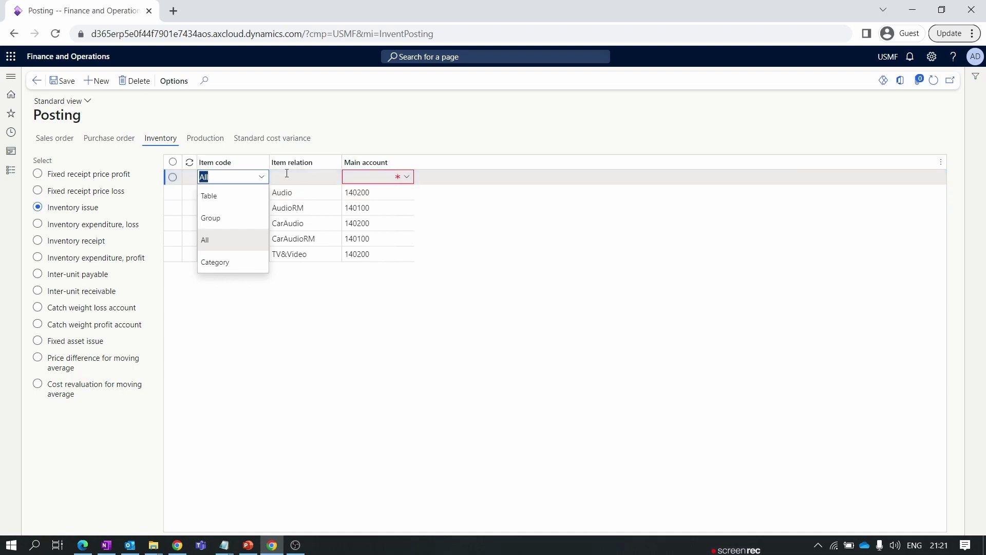
pyautogui.click(247, 193)
pyautogui.click(333, 177)
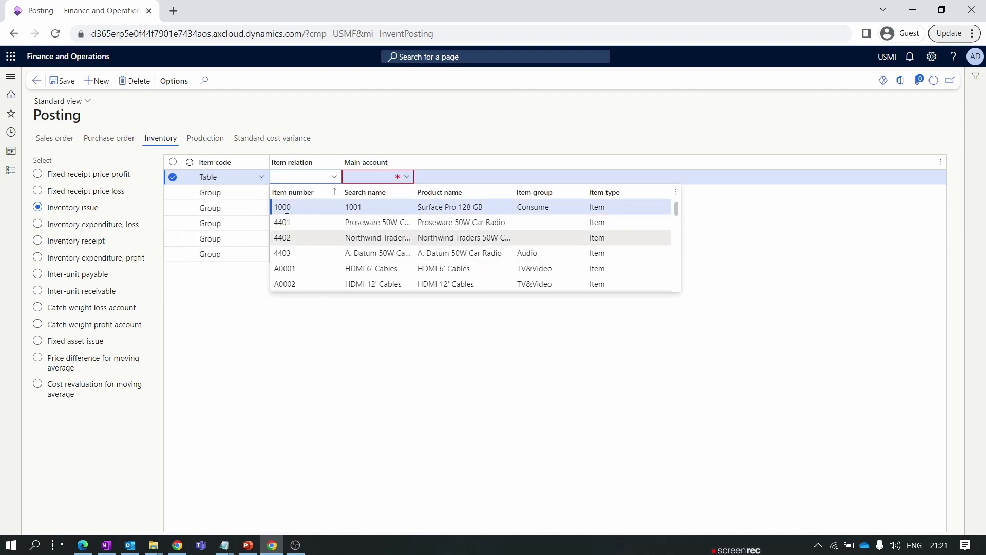
pyautogui.click(259, 177)
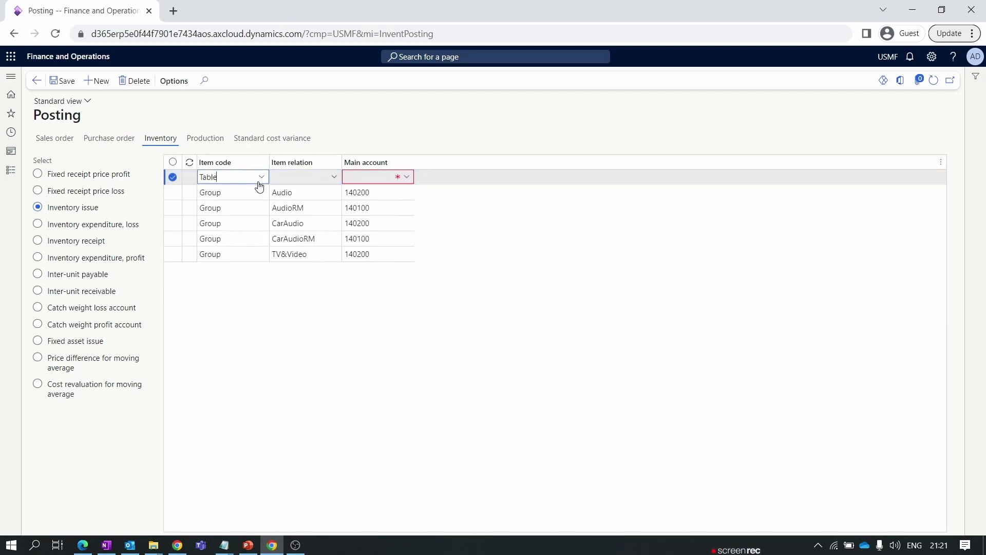
pyautogui.press('Down')
pyautogui.click(332, 178)
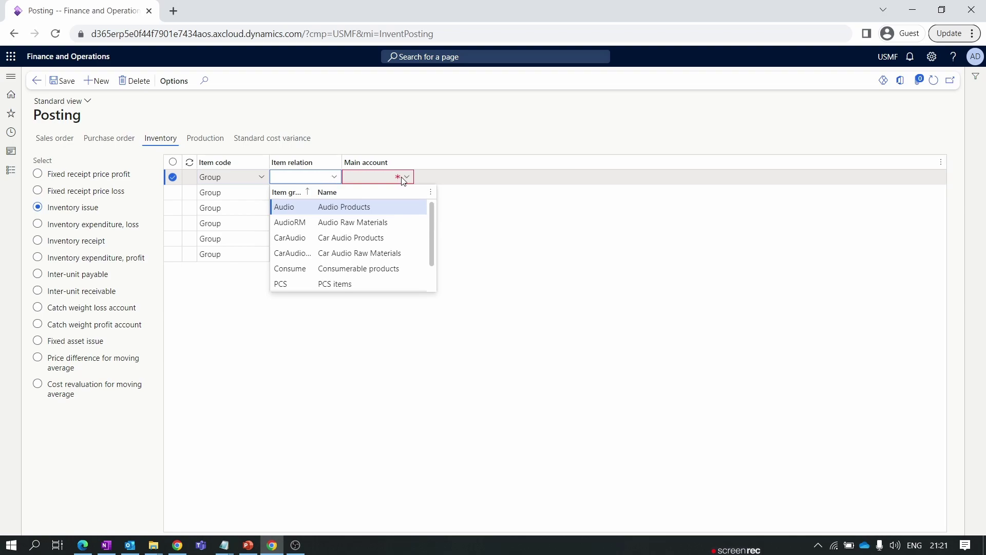
# - Set the new line's item code to All and commit it
pyautogui.click(261, 178)
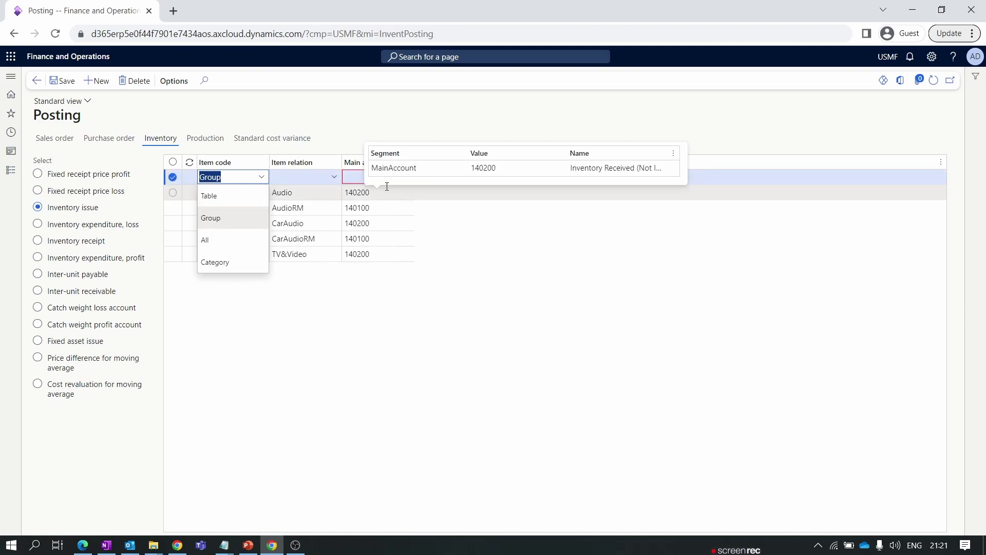
pyautogui.click(251, 178)
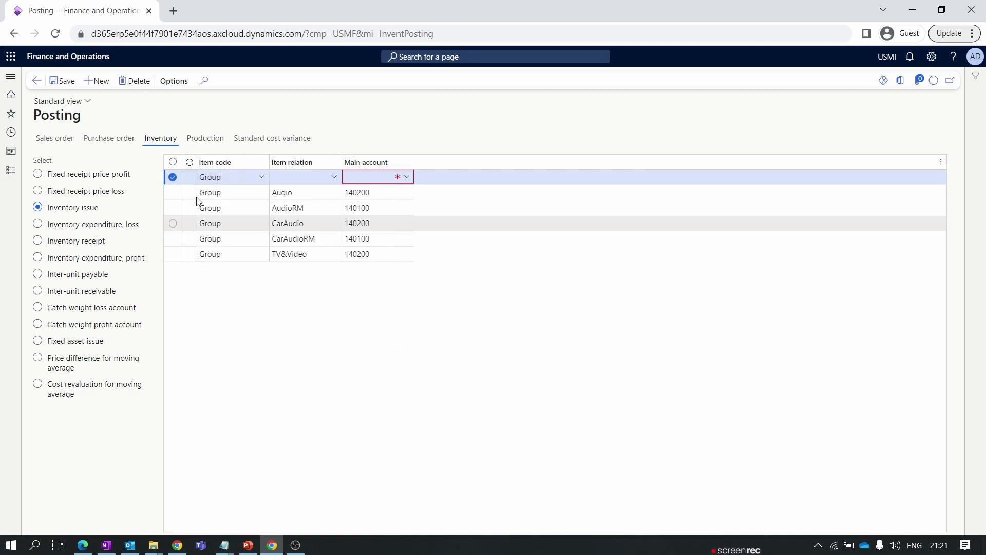
pyautogui.click(261, 176)
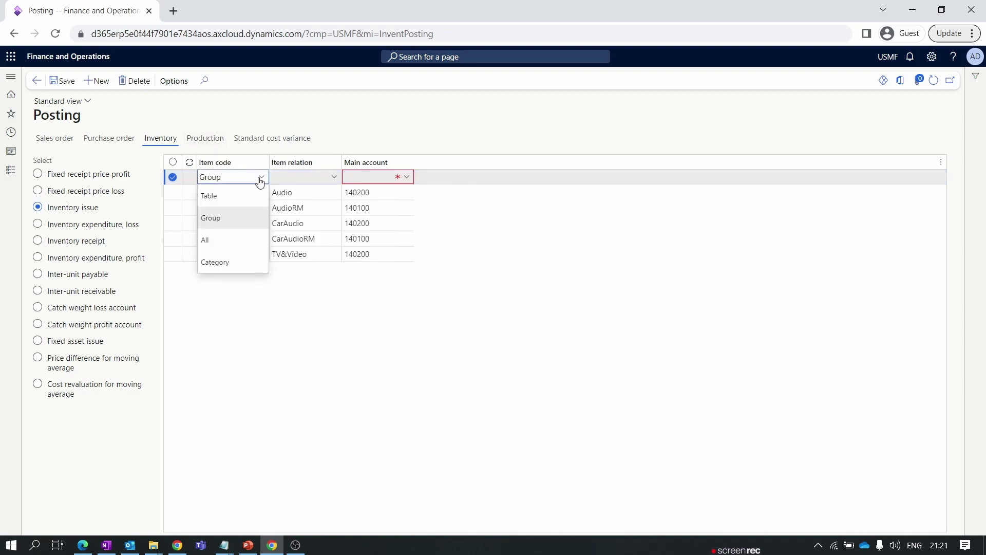
pyautogui.click(232, 239)
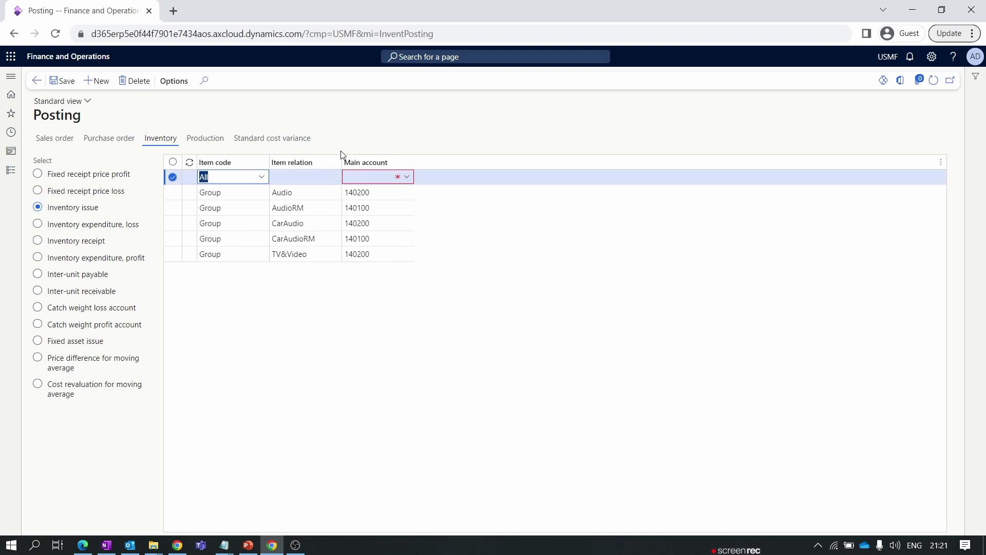
pyautogui.click(346, 119)
pyautogui.click(310, 177)
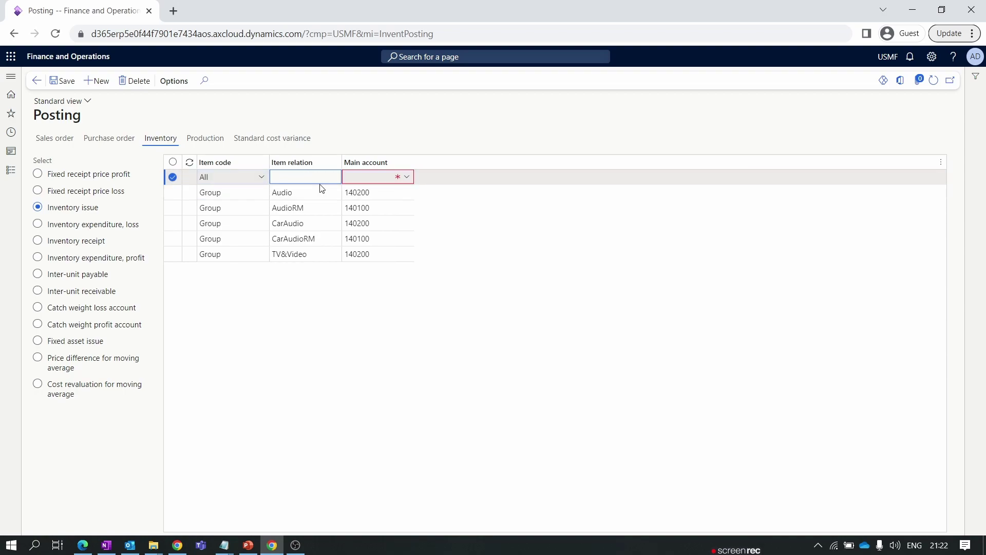
# - Assign main account 140100 Inventory Account to the All-items Inventory issue line
pyautogui.click(406, 178)
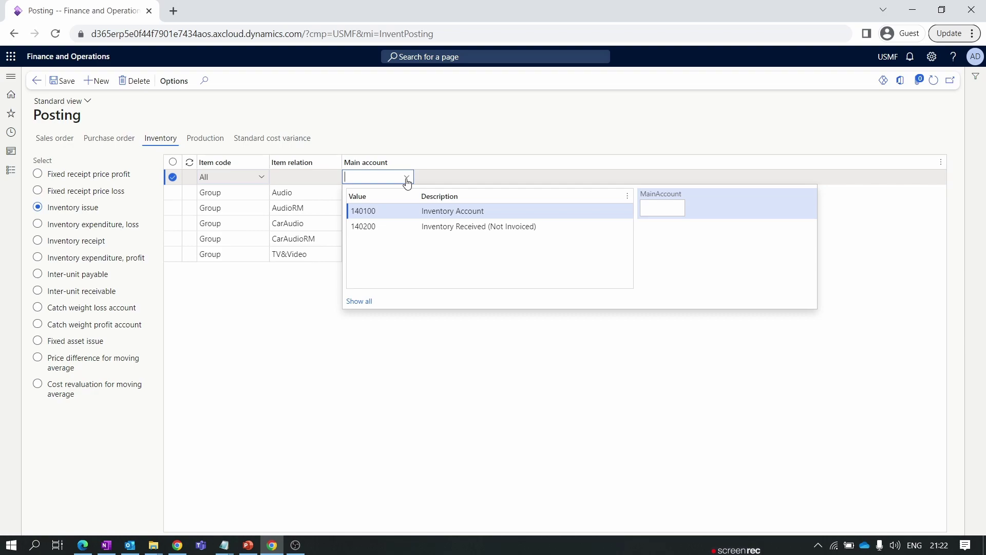
pyautogui.click(398, 211)
pyautogui.click(482, 117)
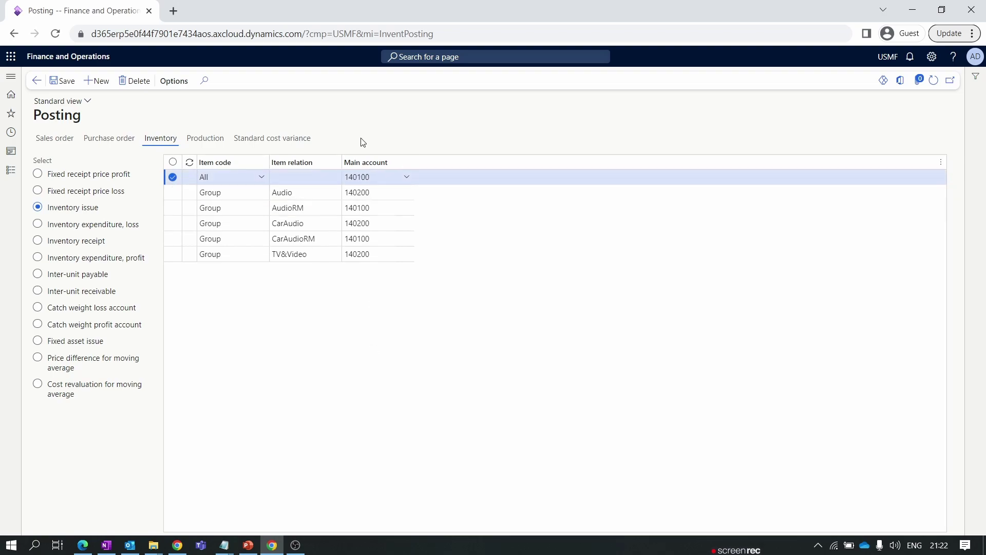
pyautogui.moveTo(287, 171)
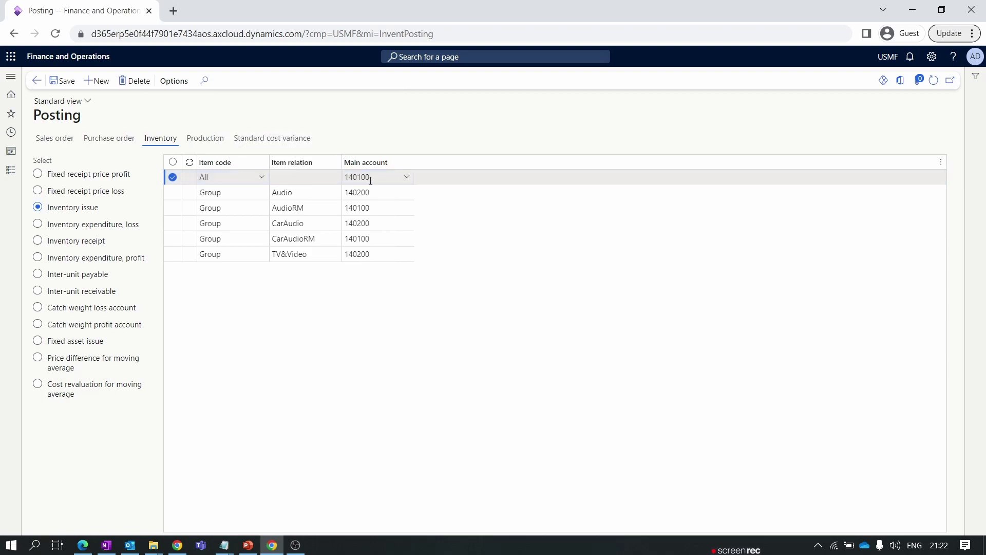
pyautogui.moveTo(371, 181)
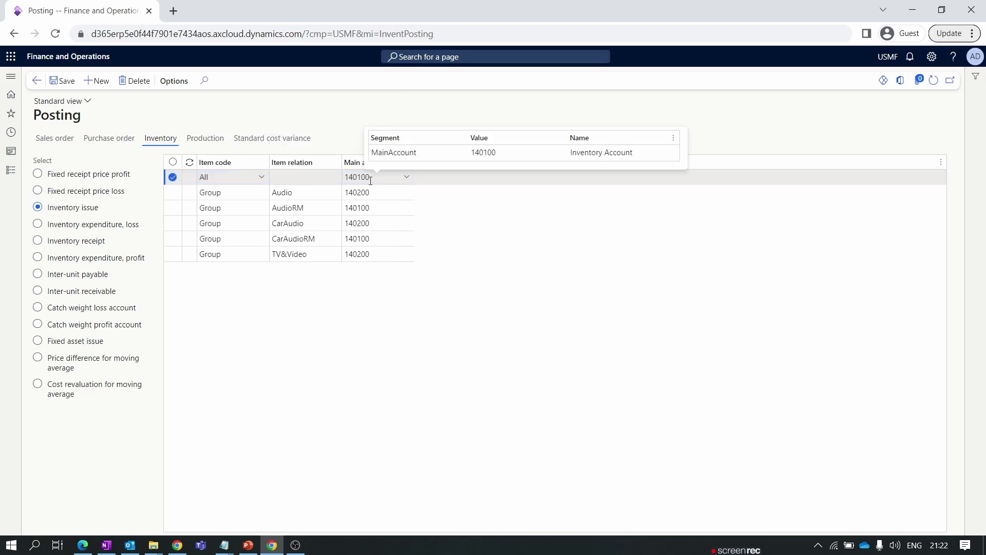
pyautogui.click(396, 176)
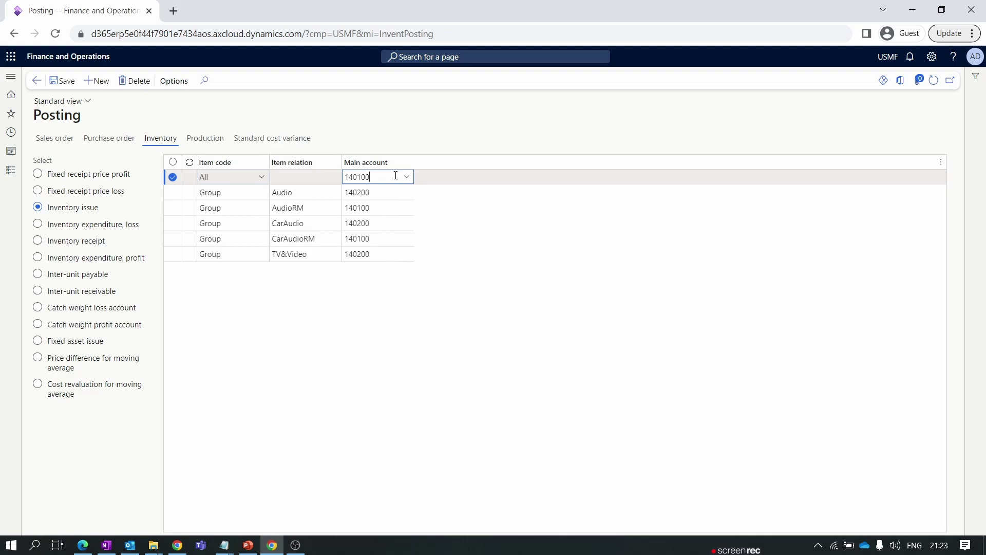
# - Add an All-items Inventory expenditure, loss line posting to 510500 Inventory Profit/Loss
pyautogui.click(100, 229)
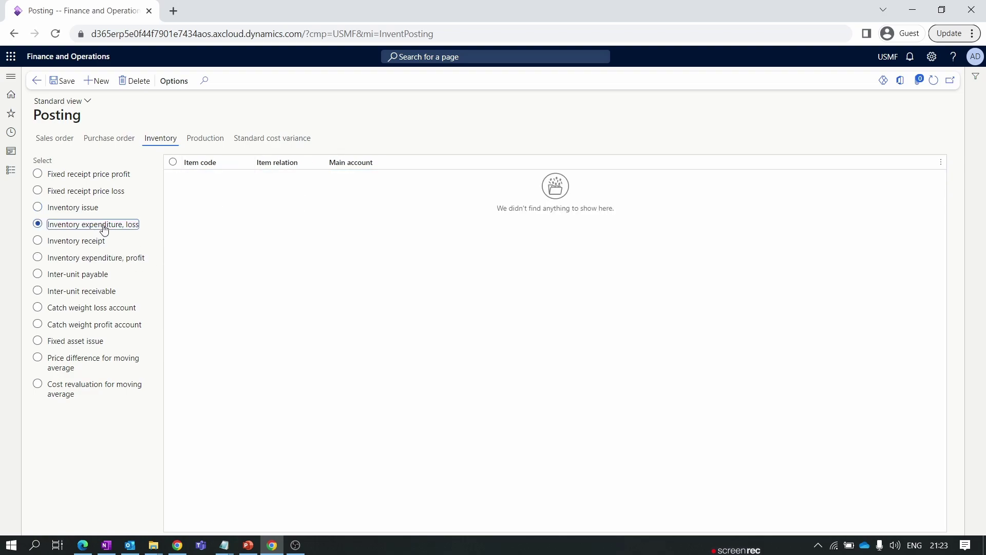
pyautogui.click(97, 80)
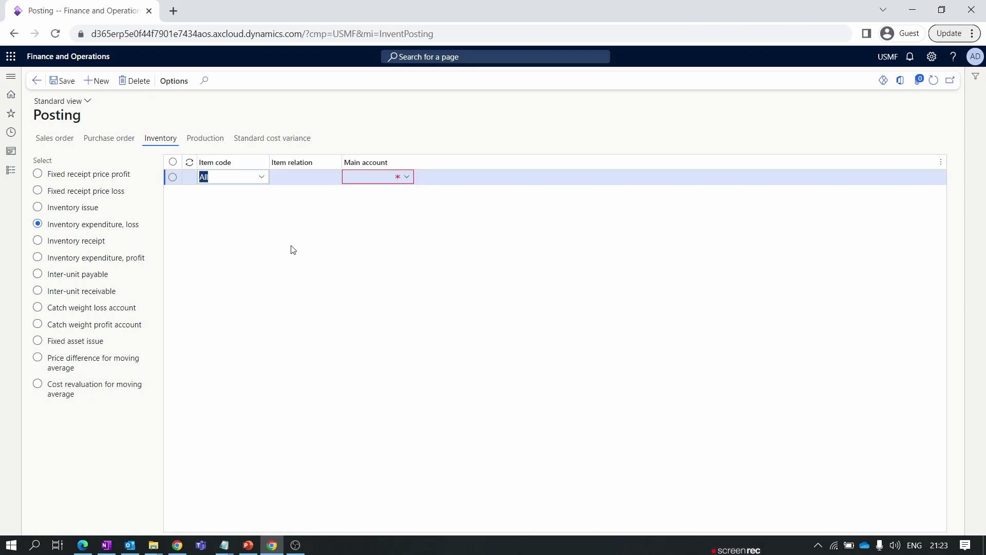
pyautogui.click(300, 176)
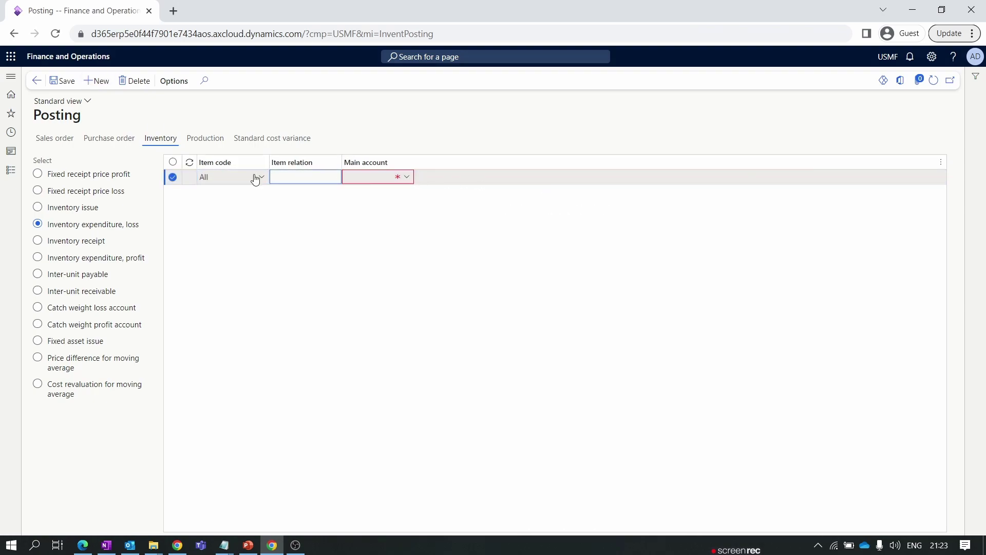
pyautogui.click(406, 178)
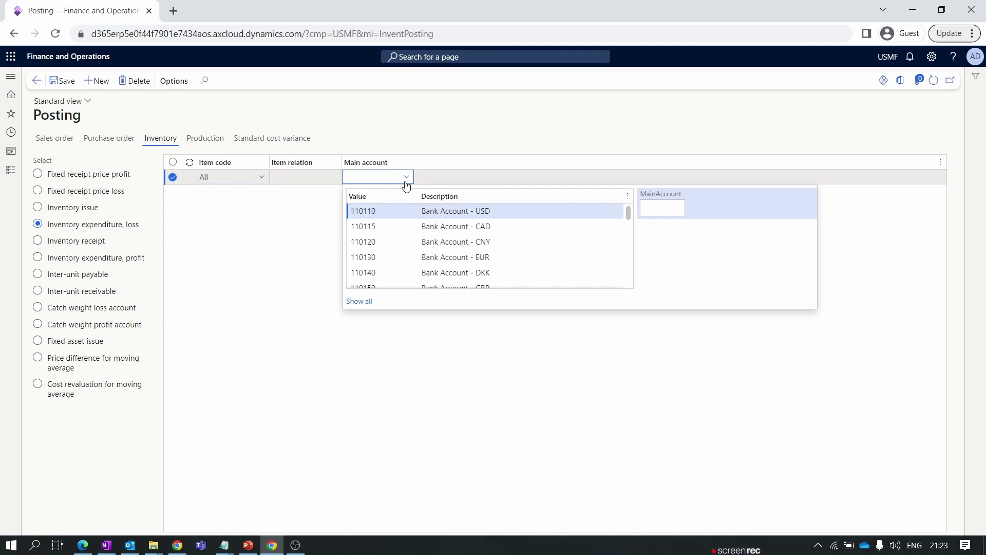
pyautogui.write('51')
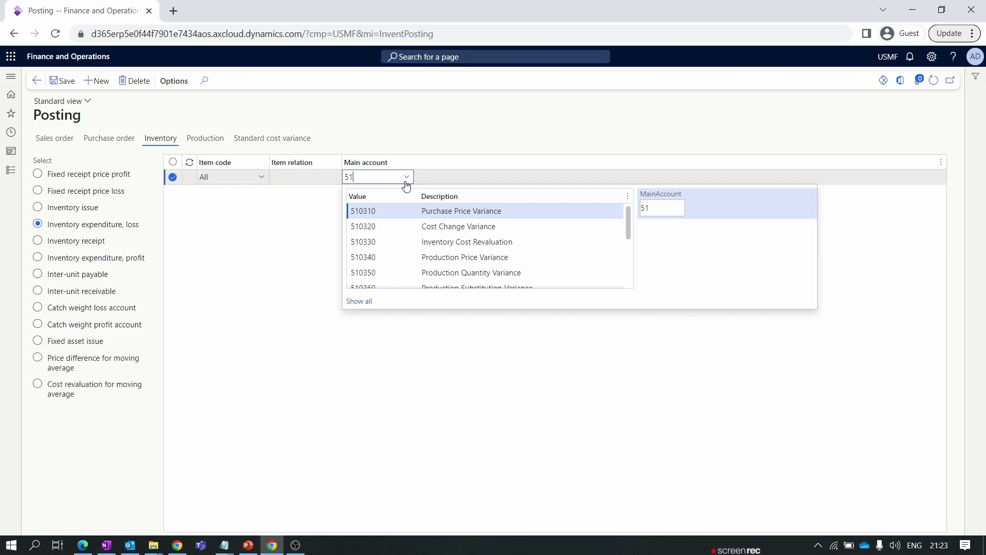
pyautogui.write('0500')
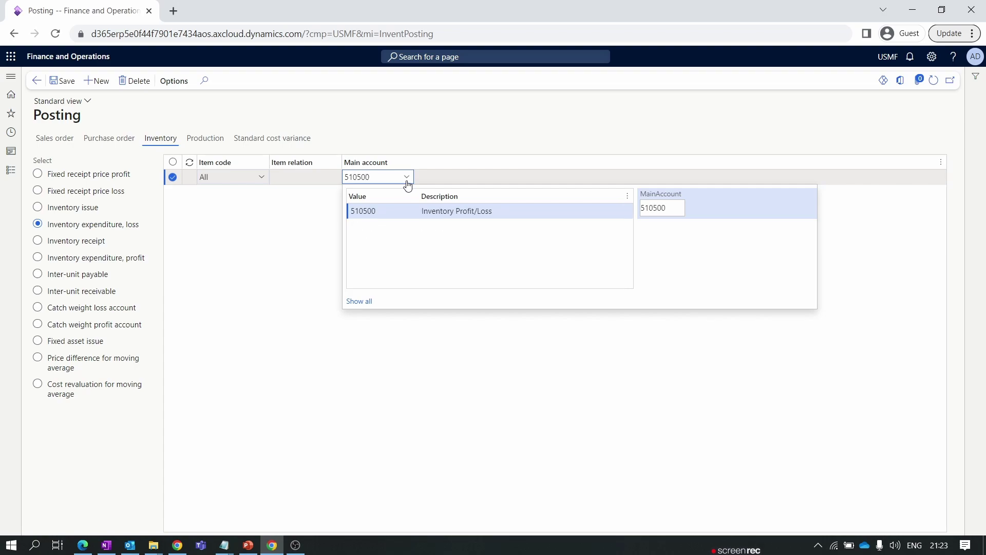
pyautogui.click(470, 211)
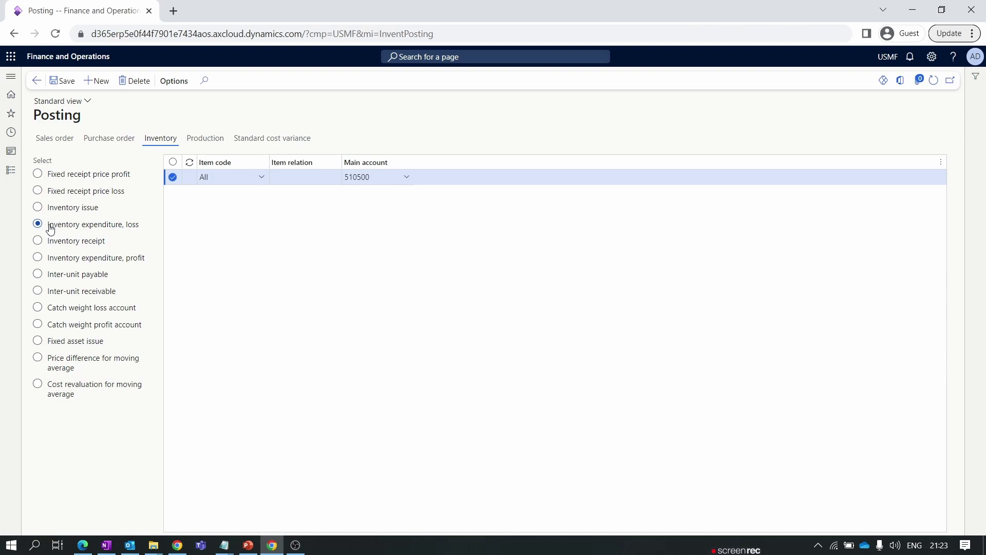
pyautogui.moveTo(46, 224); pyautogui.dragTo(151, 230)
pyautogui.click(390, 176)
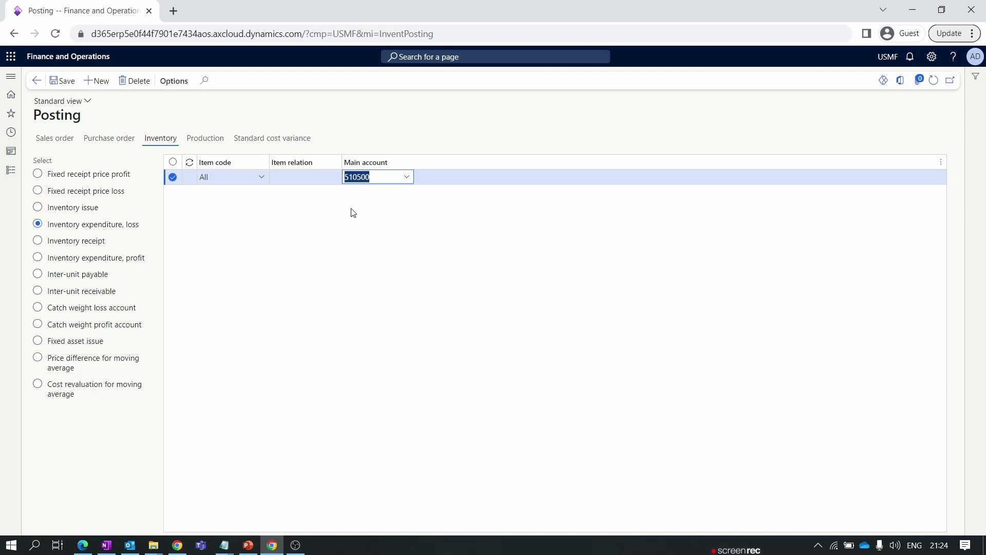
pyautogui.click(368, 211)
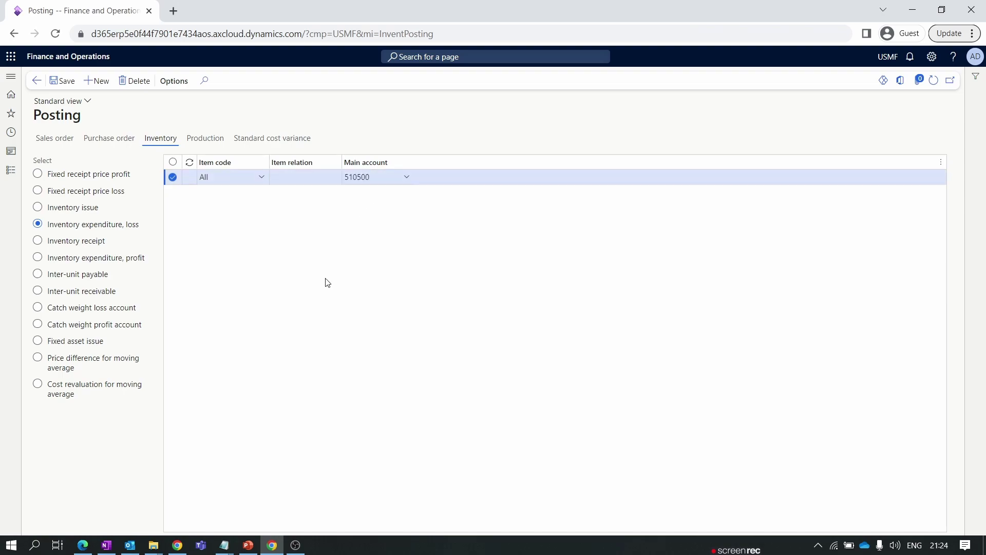
# - Add an All-items Inventory receipt line with main account 140100 Inventory Account
pyautogui.click(105, 242)
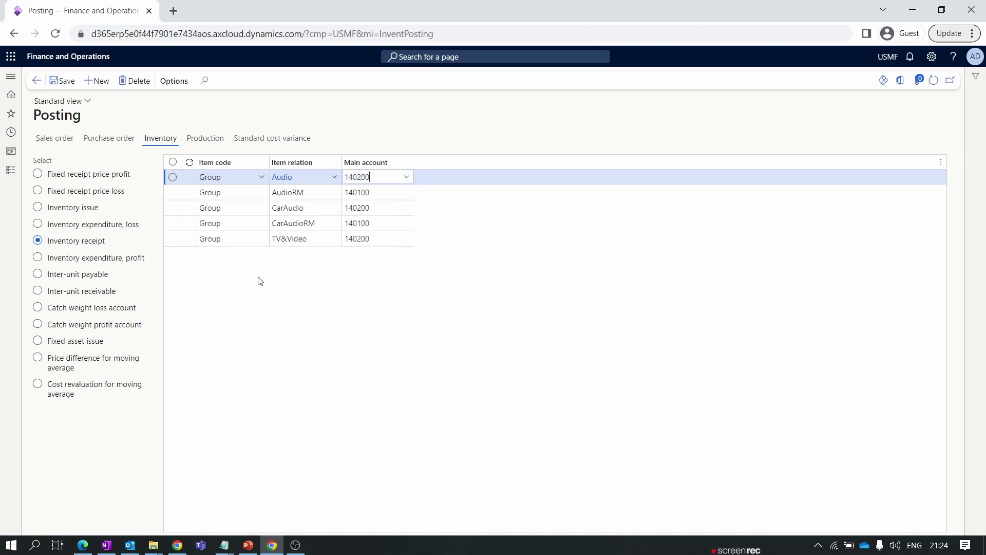
pyautogui.click(93, 82)
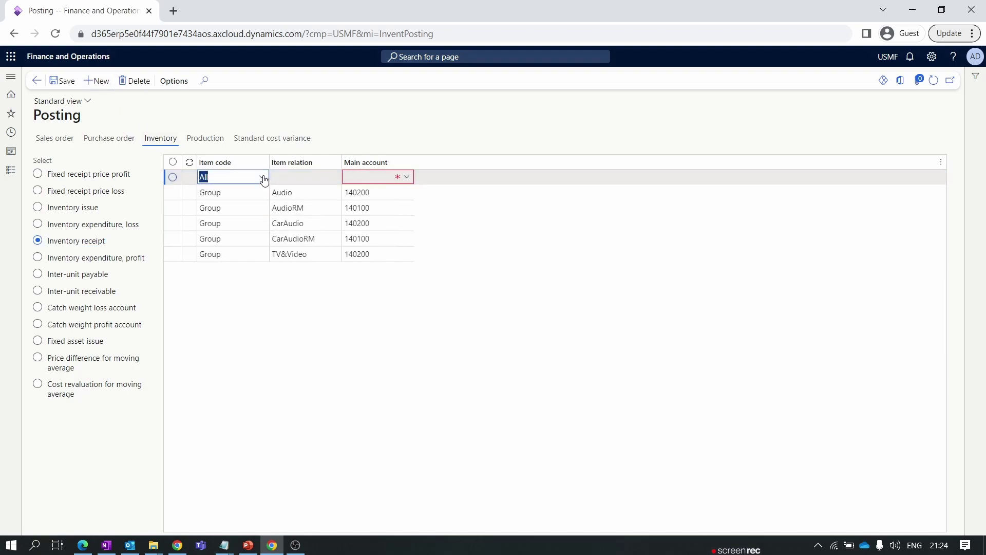
pyautogui.click(407, 177)
pyautogui.click(400, 211)
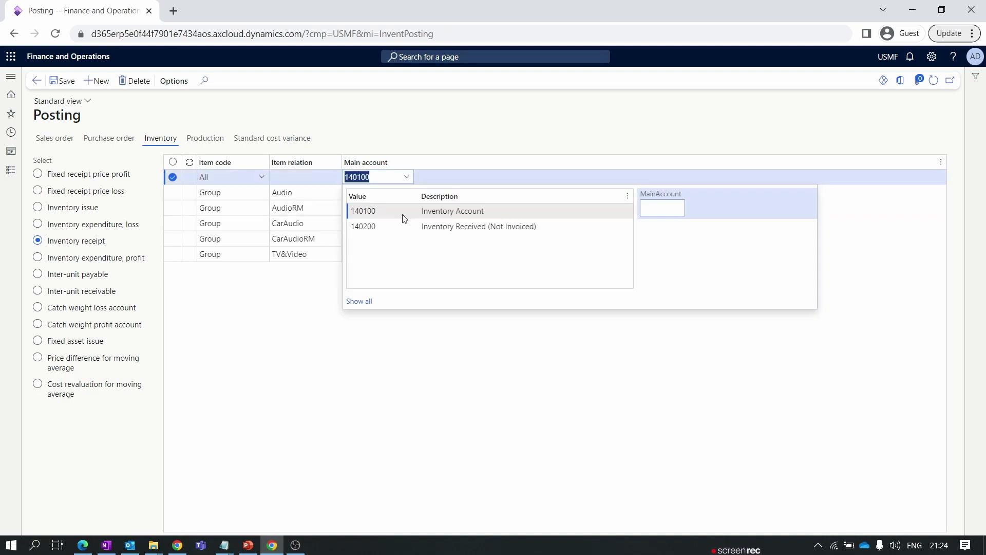
# - Verify the receipt line's 140100 account, then show the empty Inventory expenditure, profit list
pyautogui.click(77, 209)
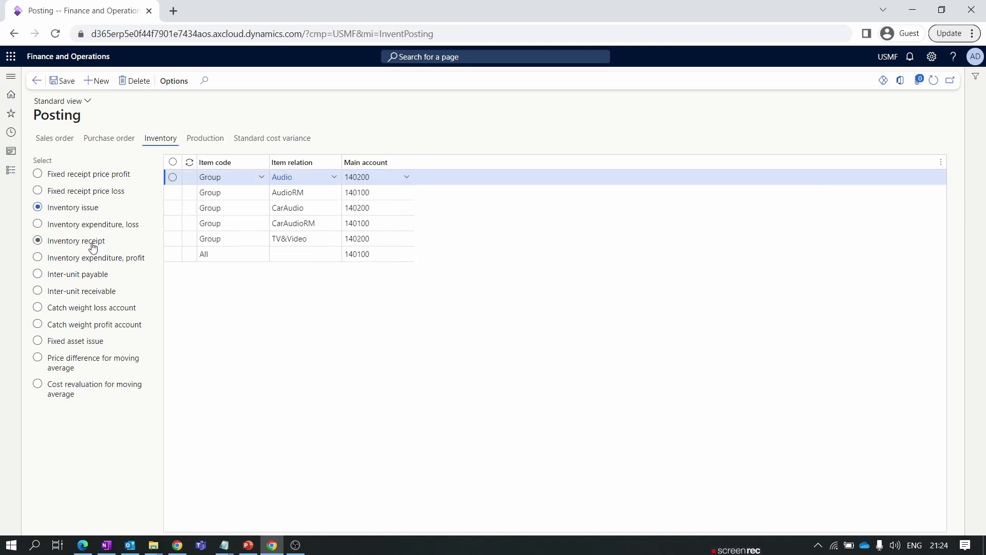
pyautogui.click(94, 243)
pyautogui.click(283, 256)
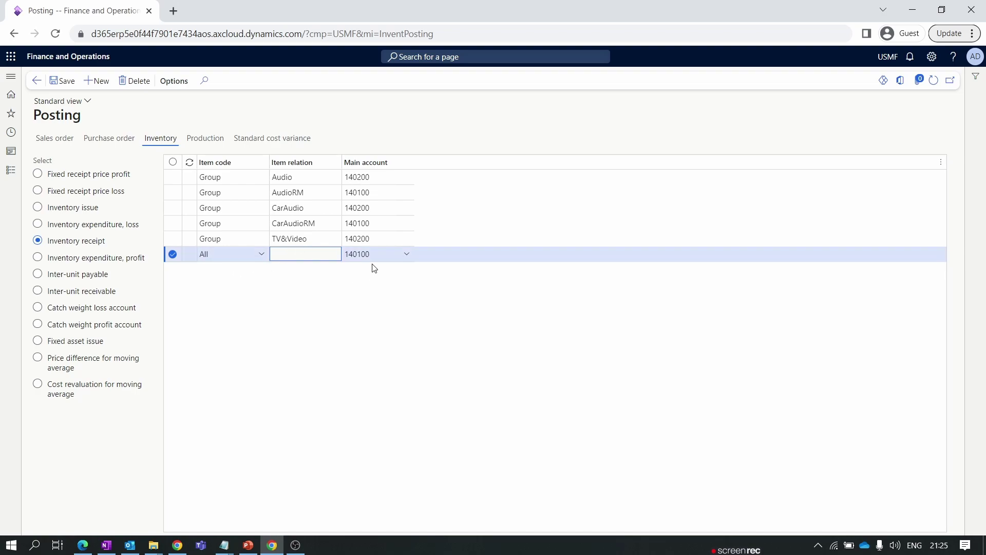
pyautogui.click(383, 255)
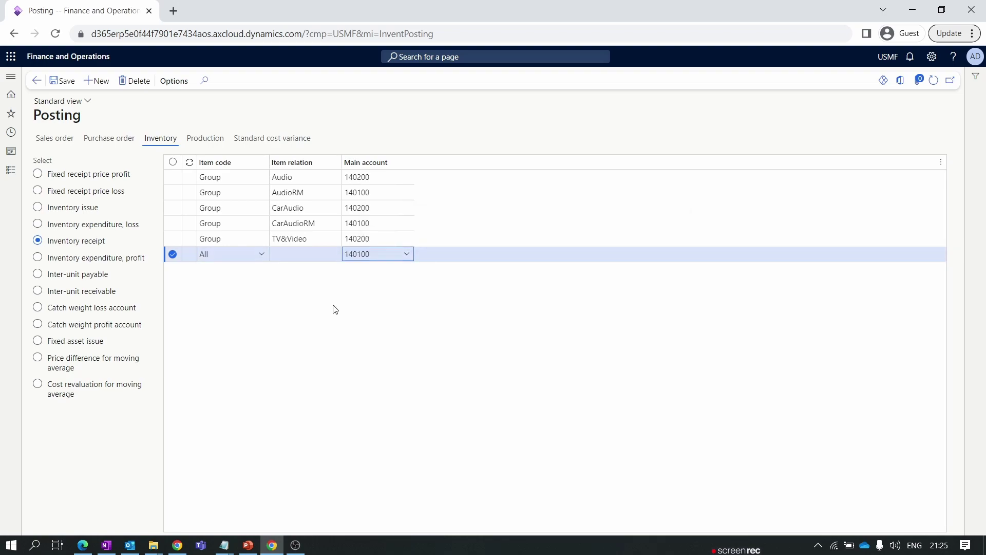
pyautogui.click(38, 259)
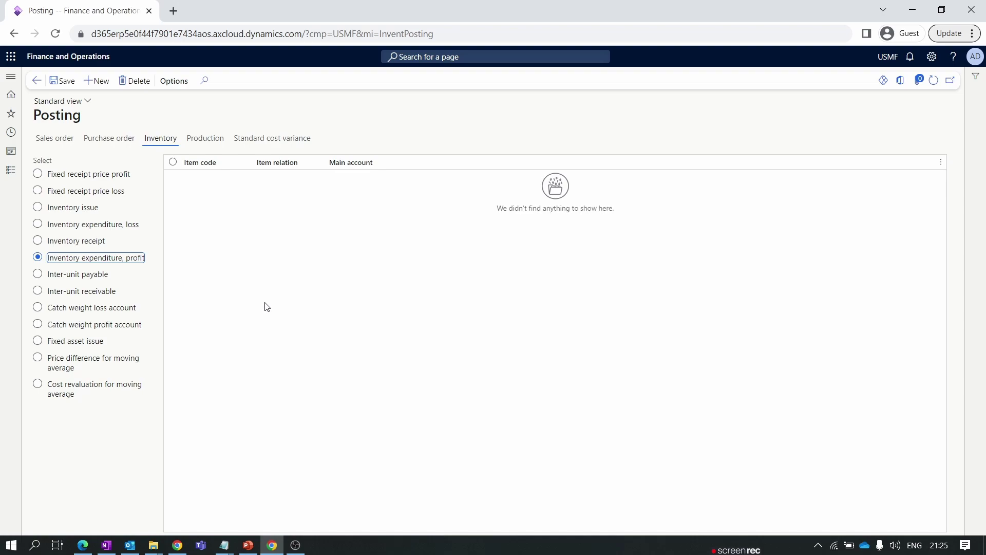
# - Add an All-items Inventory expenditure, profit line posting to main account 510500
pyautogui.click(97, 81)
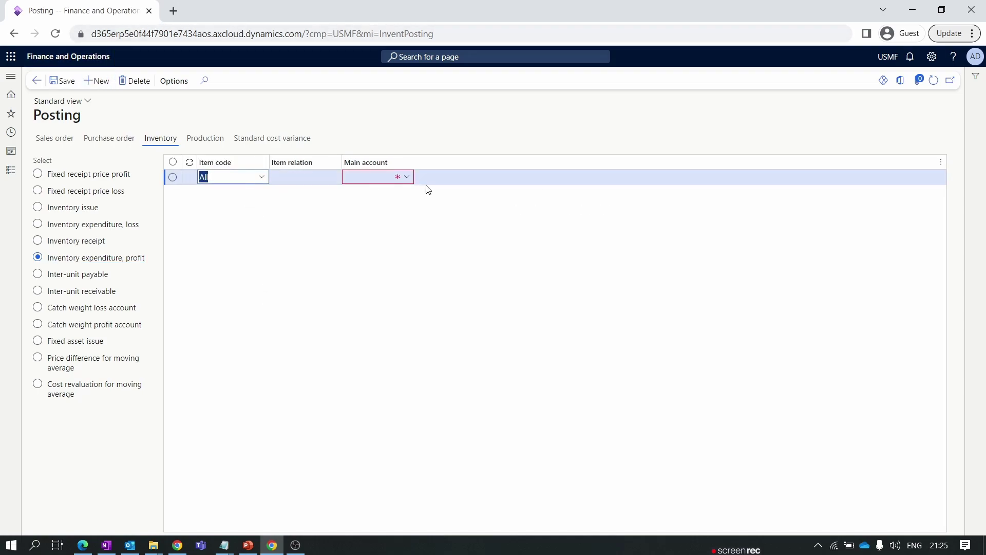
pyautogui.click(407, 177)
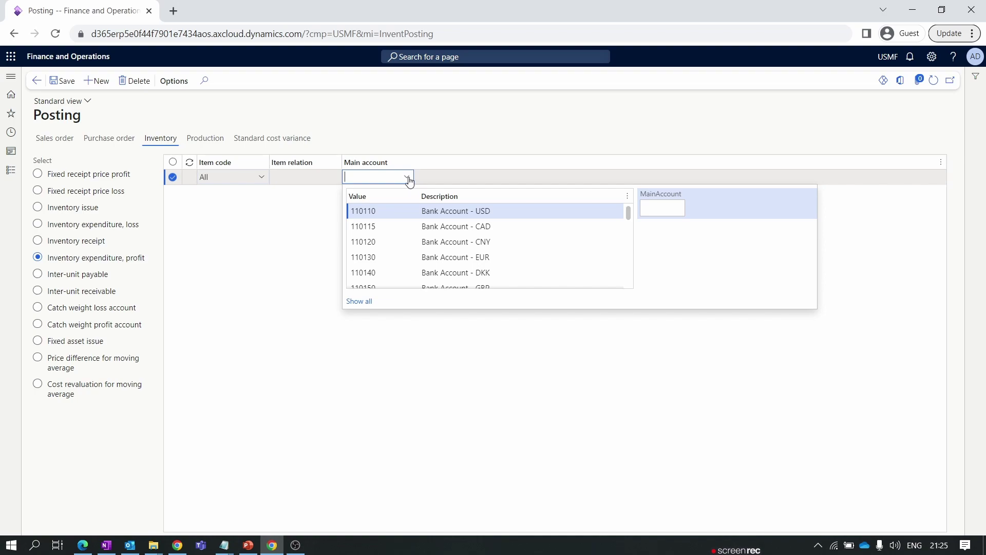
pyautogui.write('510')
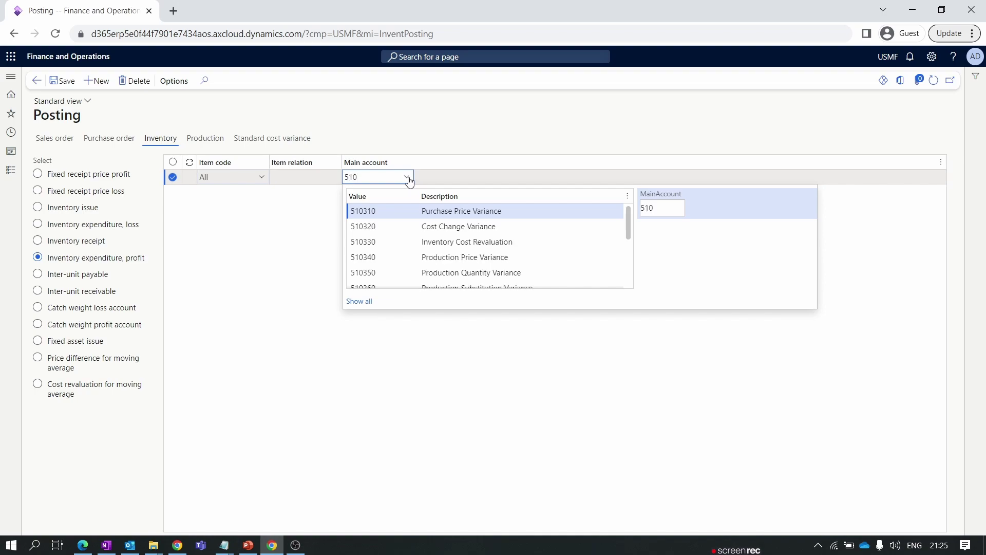
pyautogui.write('500')
pyautogui.click(399, 209)
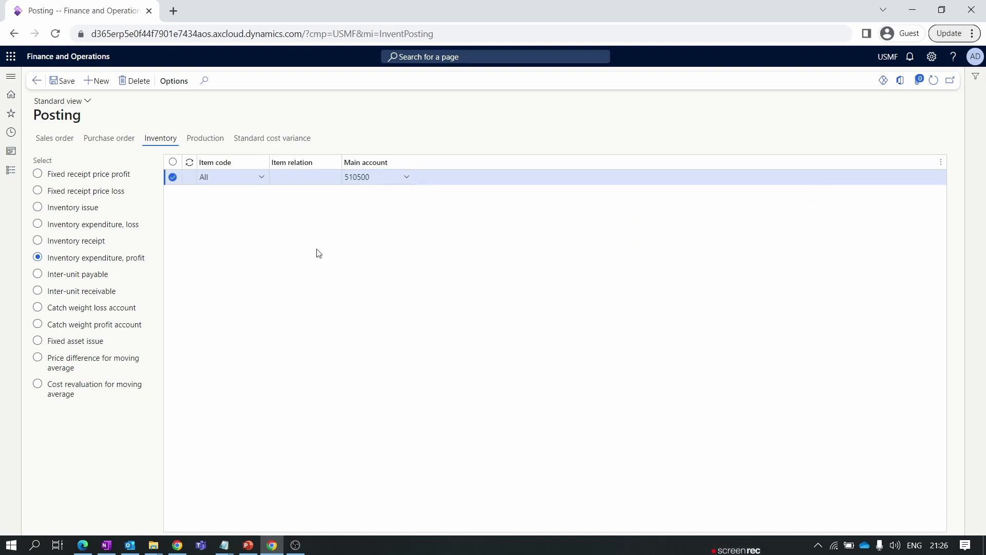
pyautogui.click(373, 178)
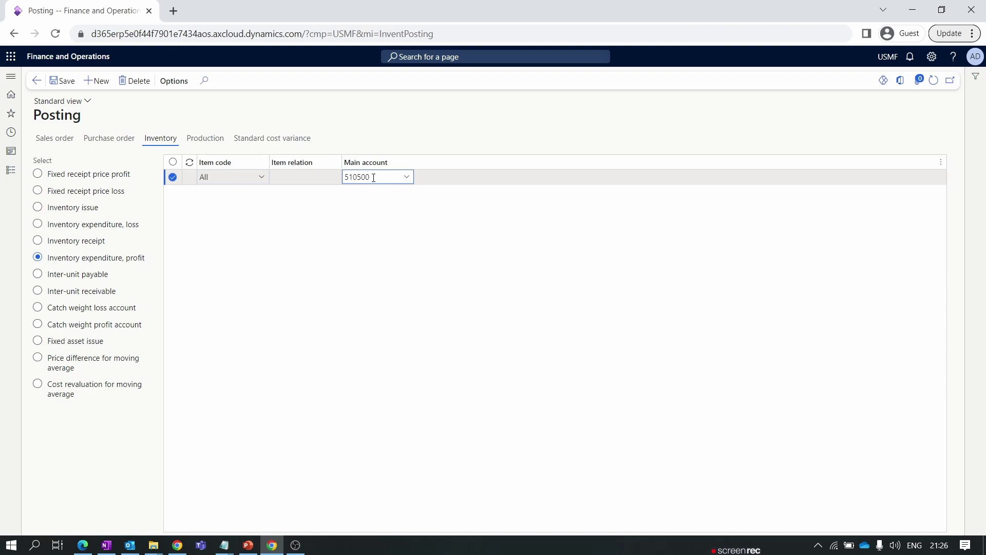
pyautogui.click(92, 216)
pyautogui.click(87, 241)
pyautogui.click(248, 246)
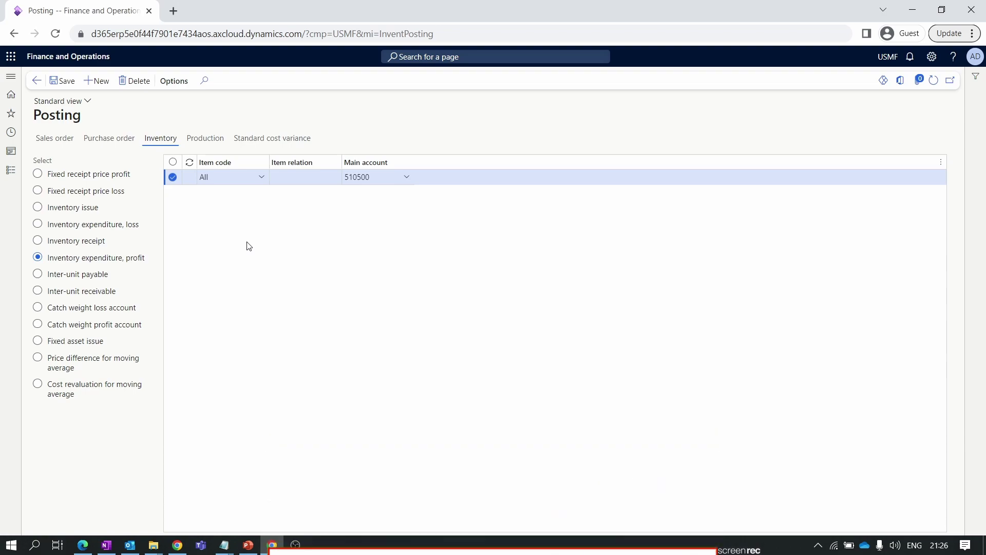
pyautogui.click(78, 307)
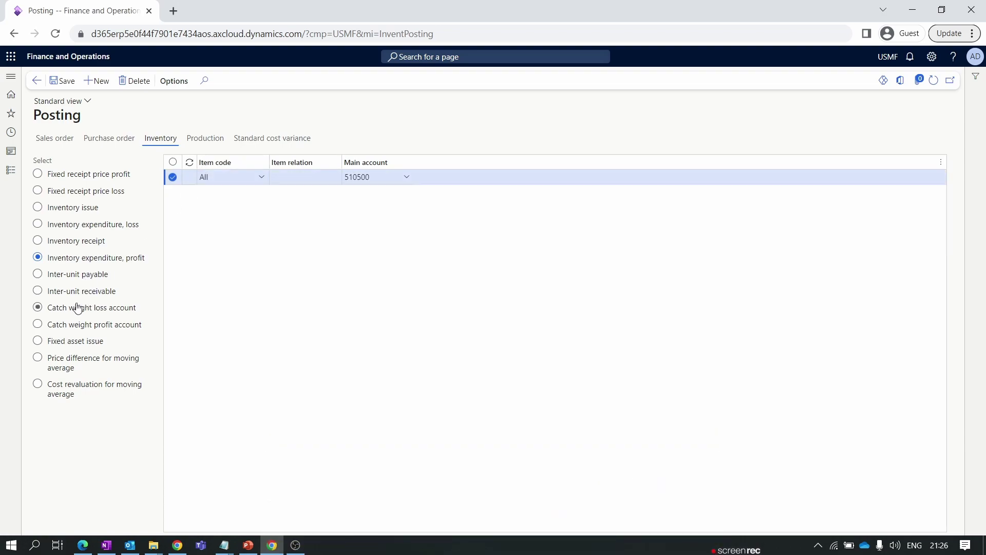